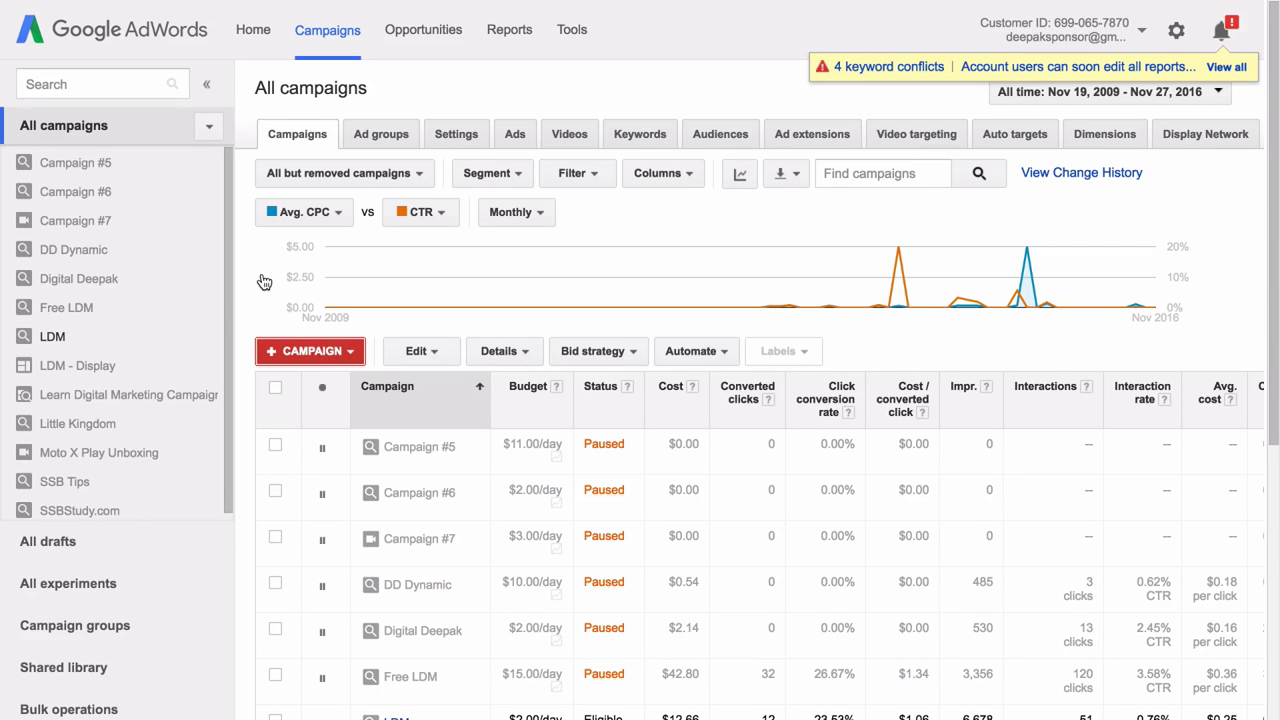
Start a new Universal app campaign and begin adding a new mobile app to it.
{"action": "left_click", "coordinate": [305, 353]}
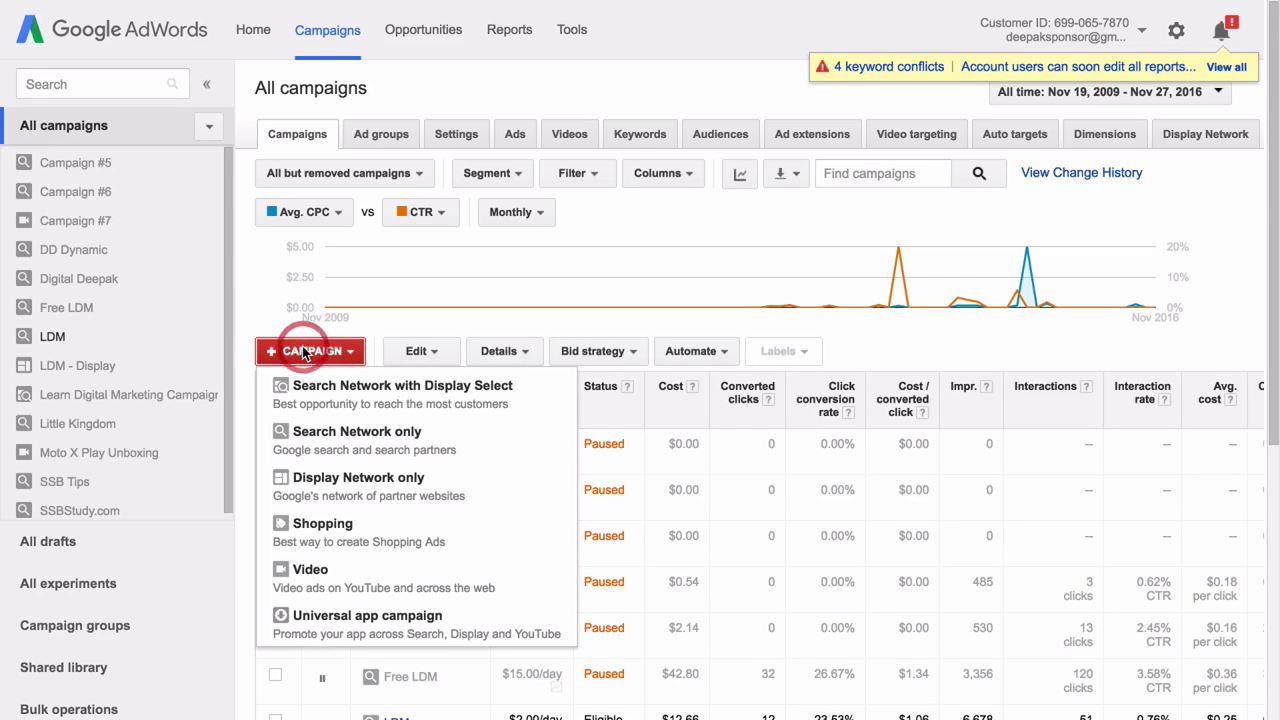
{"action": "left_click", "coordinate": [327, 627]}
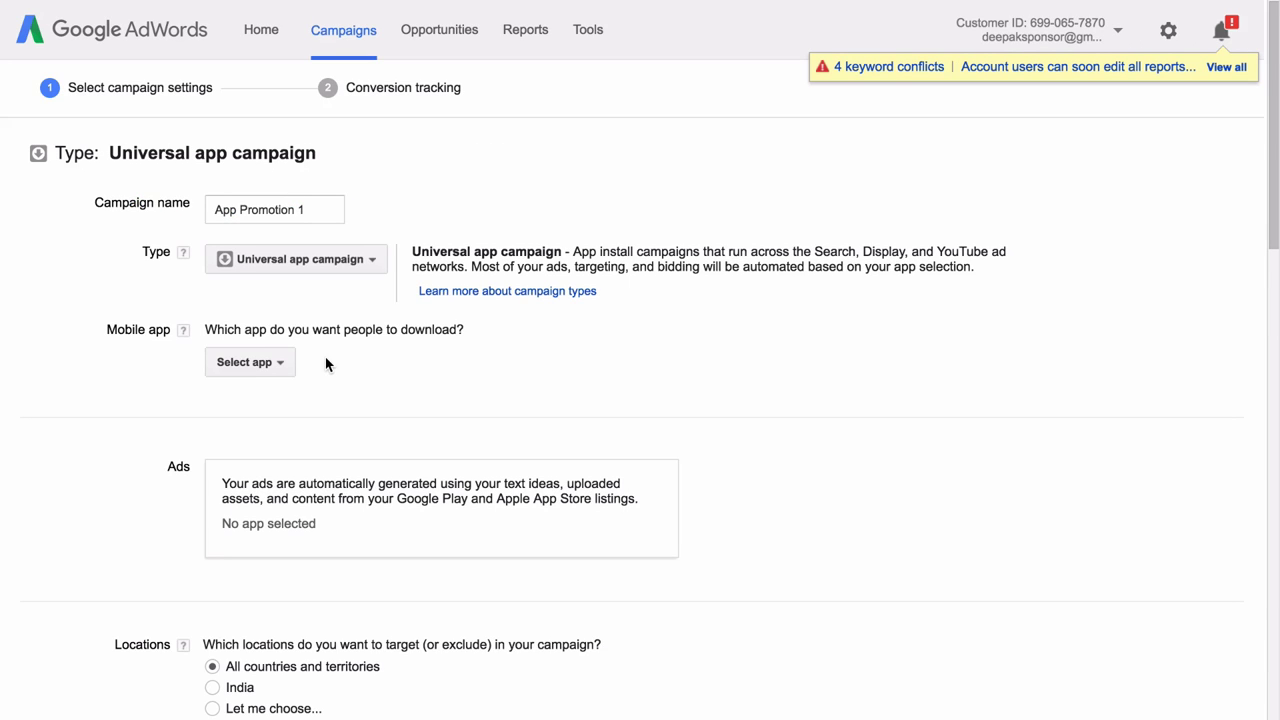
{"action": "left_click", "coordinate": [275, 365]}
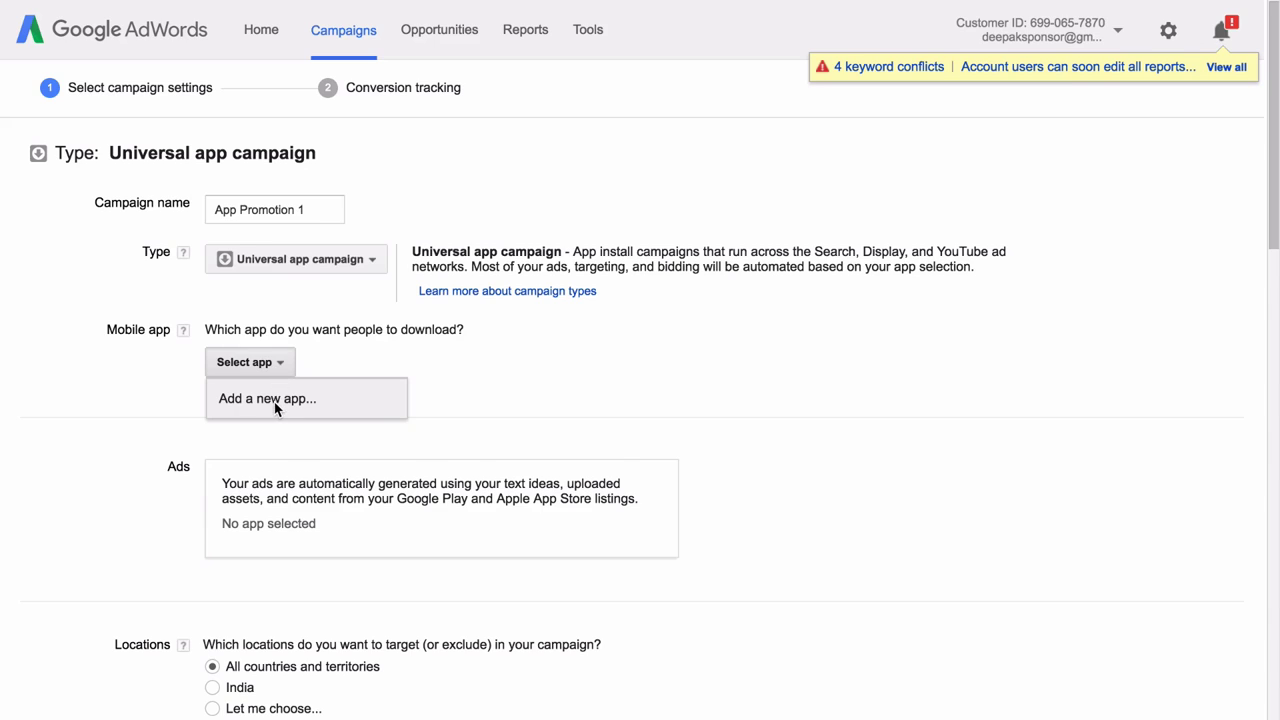
{"action": "left_click", "coordinate": [276, 406]}
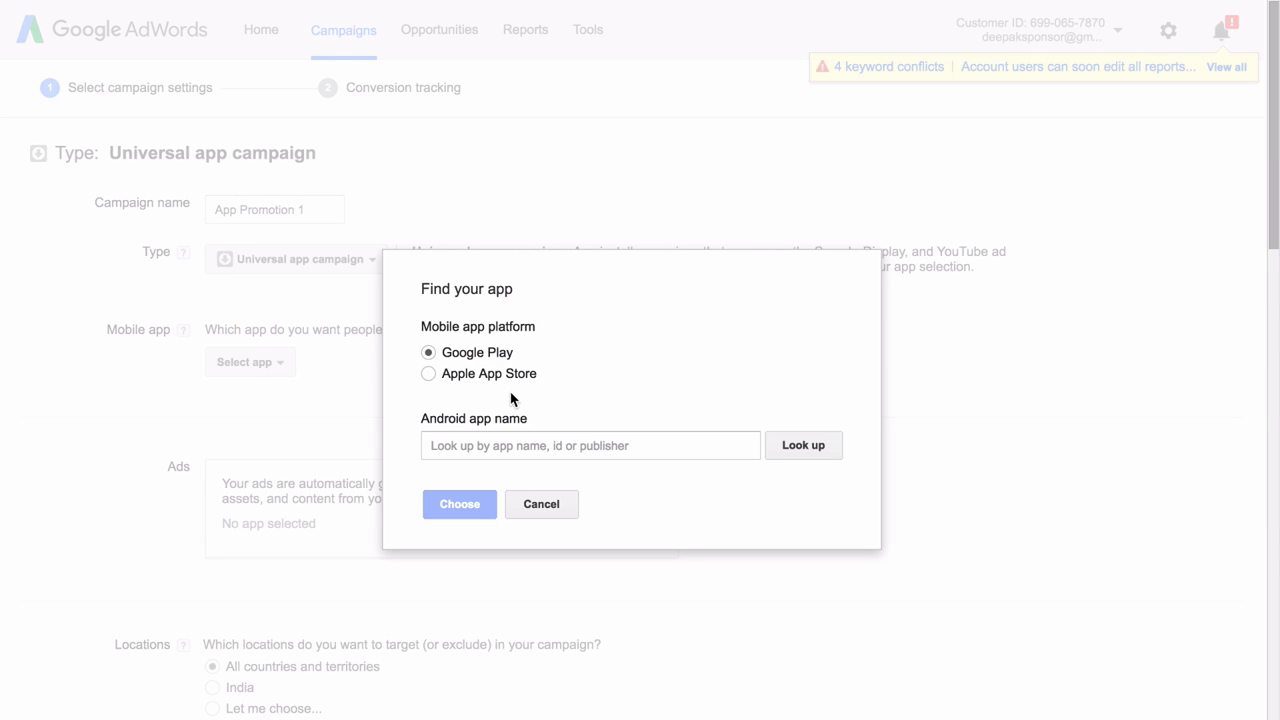
Look up "shoutmeloud" on Google Play and choose ShoutMeLoud - SEO & WordPress as the app to promote.
{"action": "left_click", "coordinate": [506, 446]}
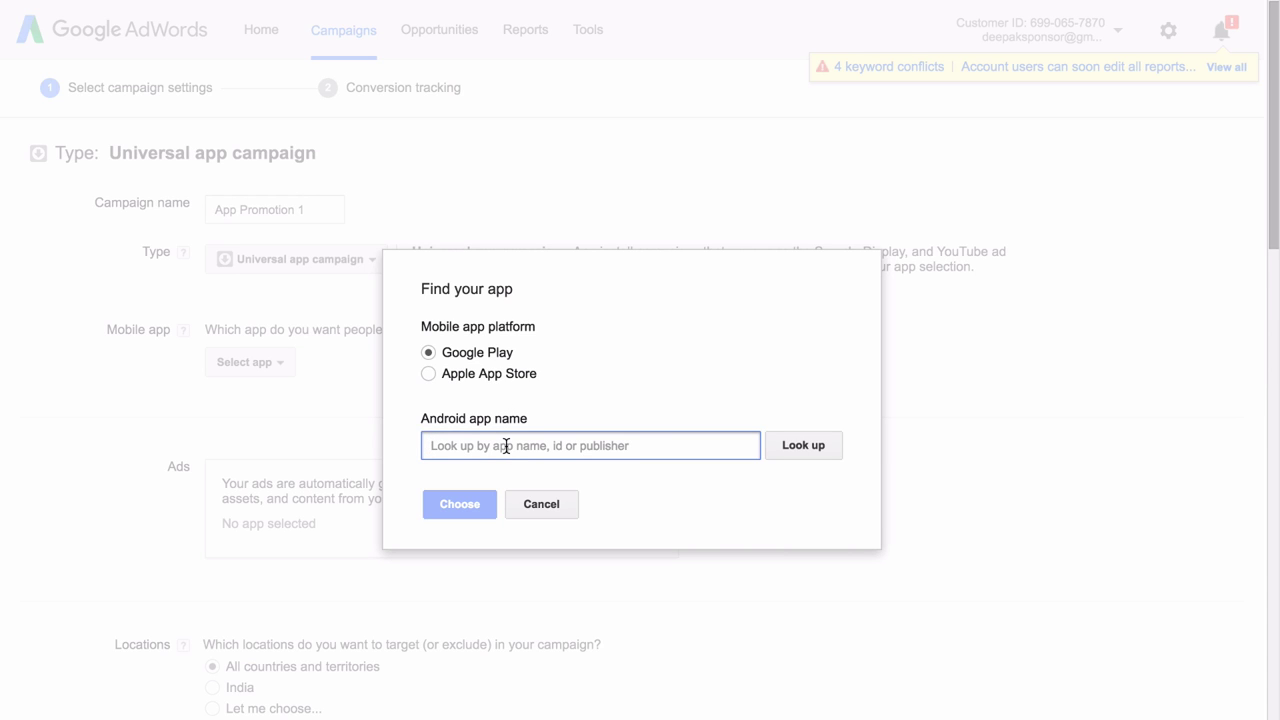
{"action": "type", "text": "shout"}
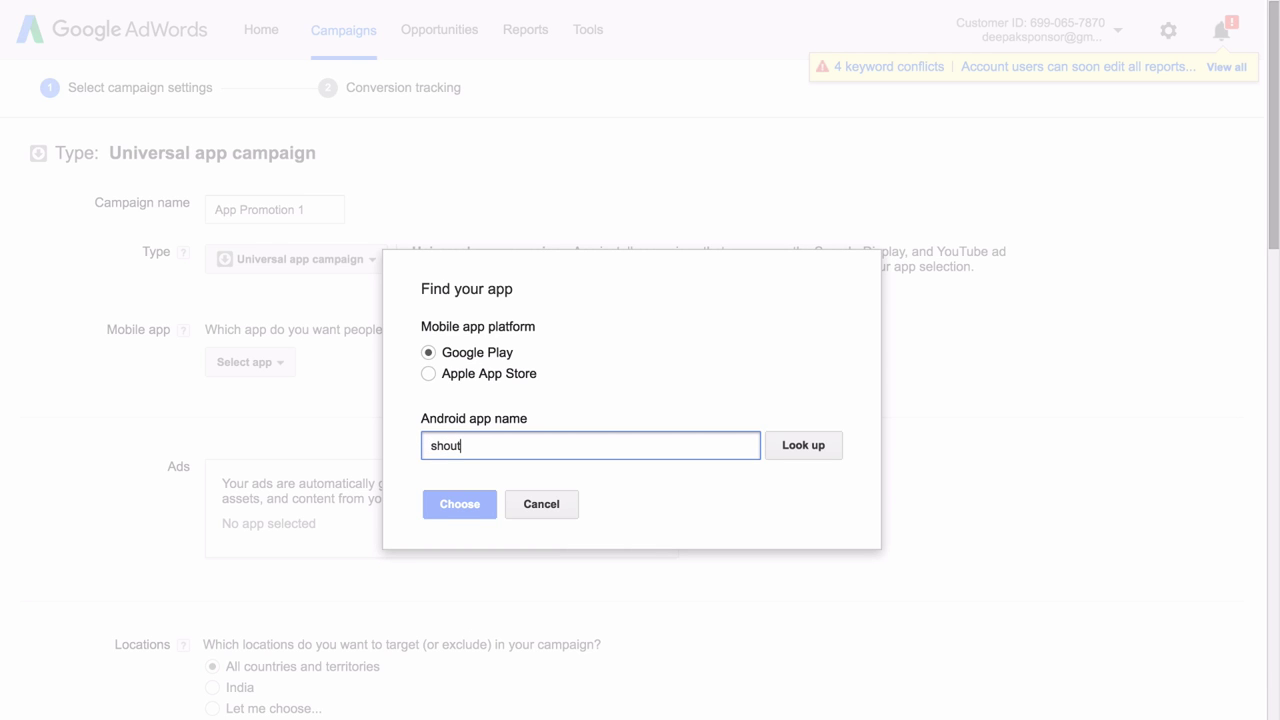
{"action": "type", "text": "meloud"}
{"action": "left_click", "coordinate": [797, 448]}
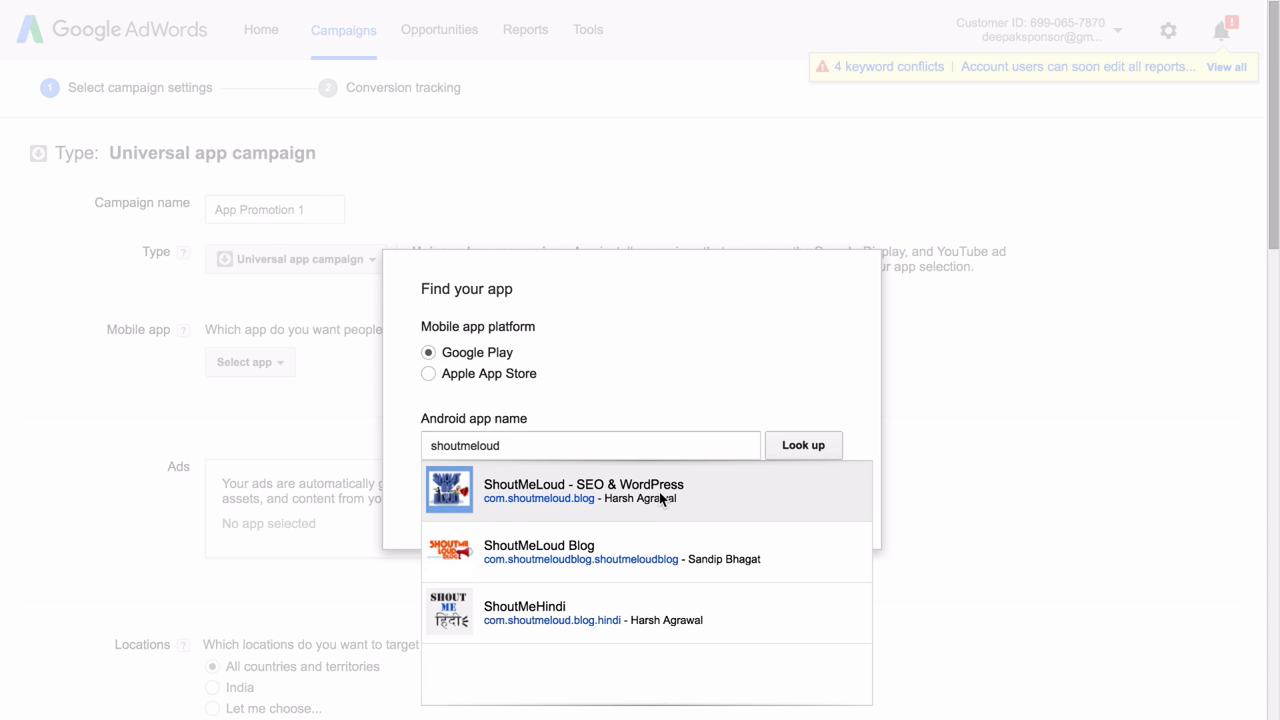
{"action": "left_click", "coordinate": [660, 497]}
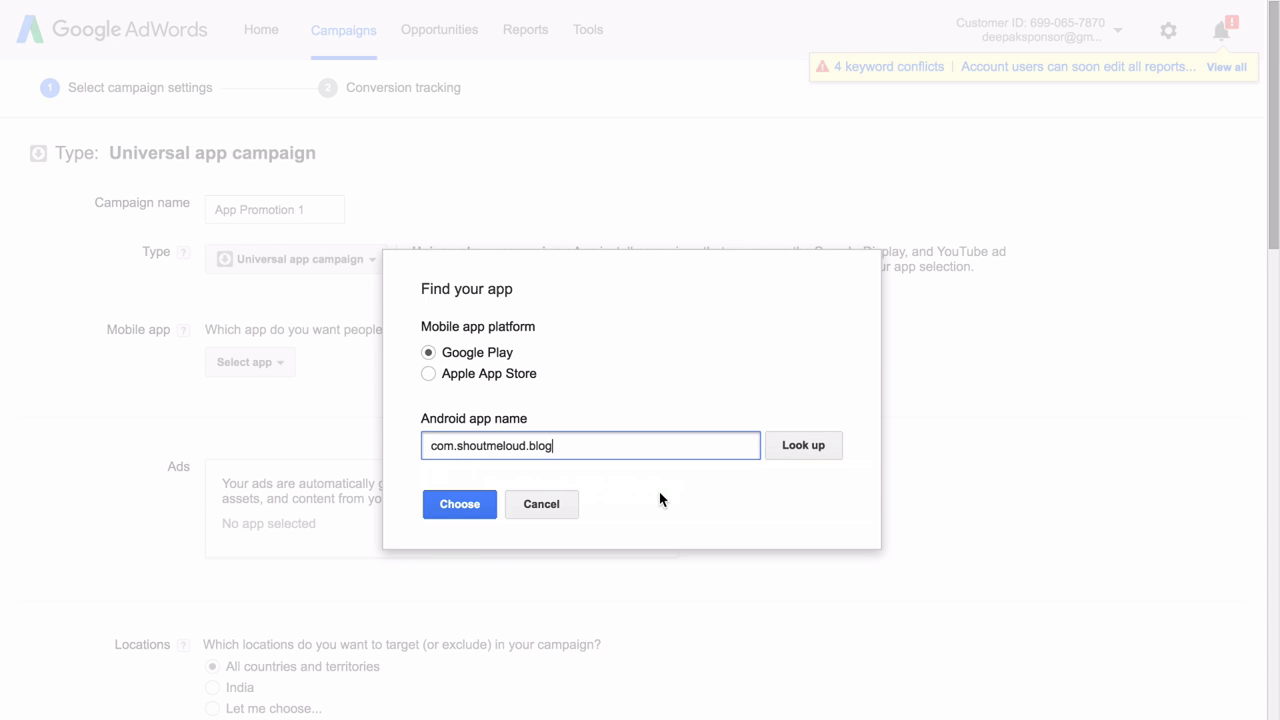
{"action": "left_click", "coordinate": [454, 508]}
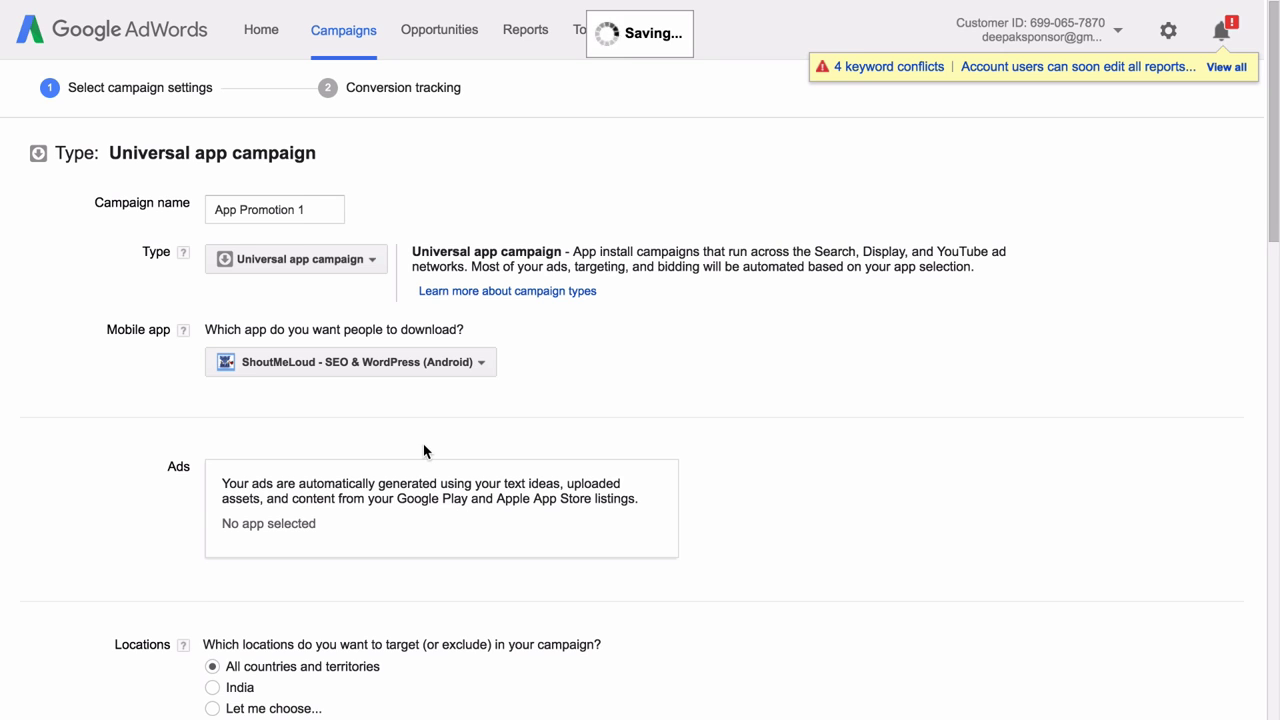
Fill in the four ad text ideas: "ShoutMeLoud App", "Learn Blogging", "Learn Affiliate Marketing" and "Read Should Me Loud".
{"action": "scroll", "coordinate": [423, 451], "scroll_direction": "down", "scroll_amount": 4}
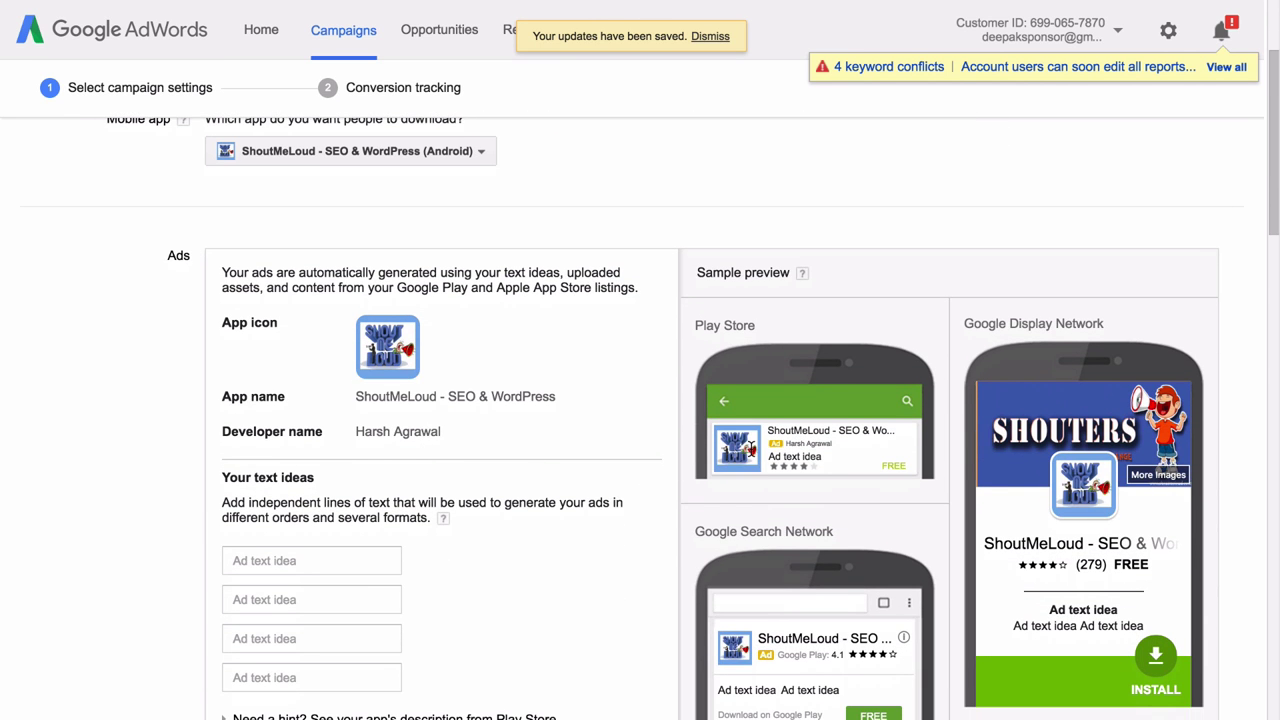
{"action": "scroll", "coordinate": [900, 468], "scroll_direction": "down", "scroll_amount": 6}
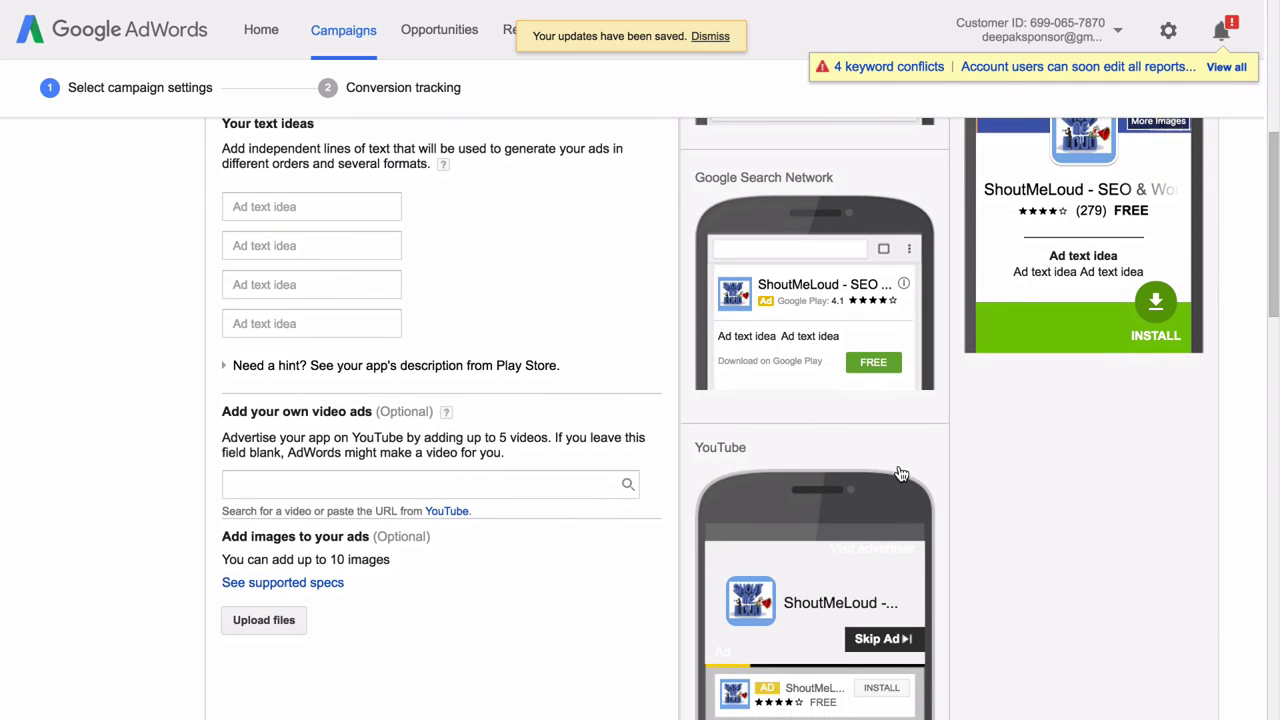
{"action": "scroll", "coordinate": [900, 473], "scroll_direction": "up", "scroll_amount": 6}
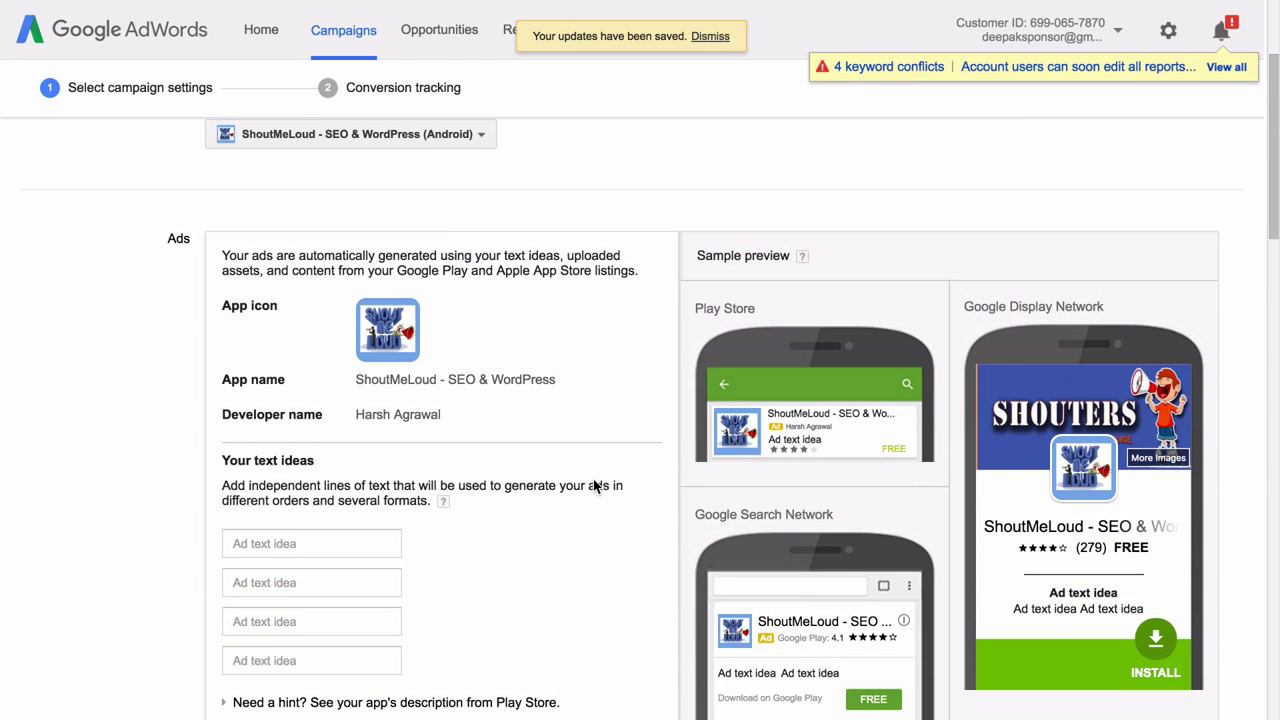
{"action": "scroll", "coordinate": [594, 486], "scroll_direction": "down", "scroll_amount": 2}
{"action": "left_click", "coordinate": [359, 410]}
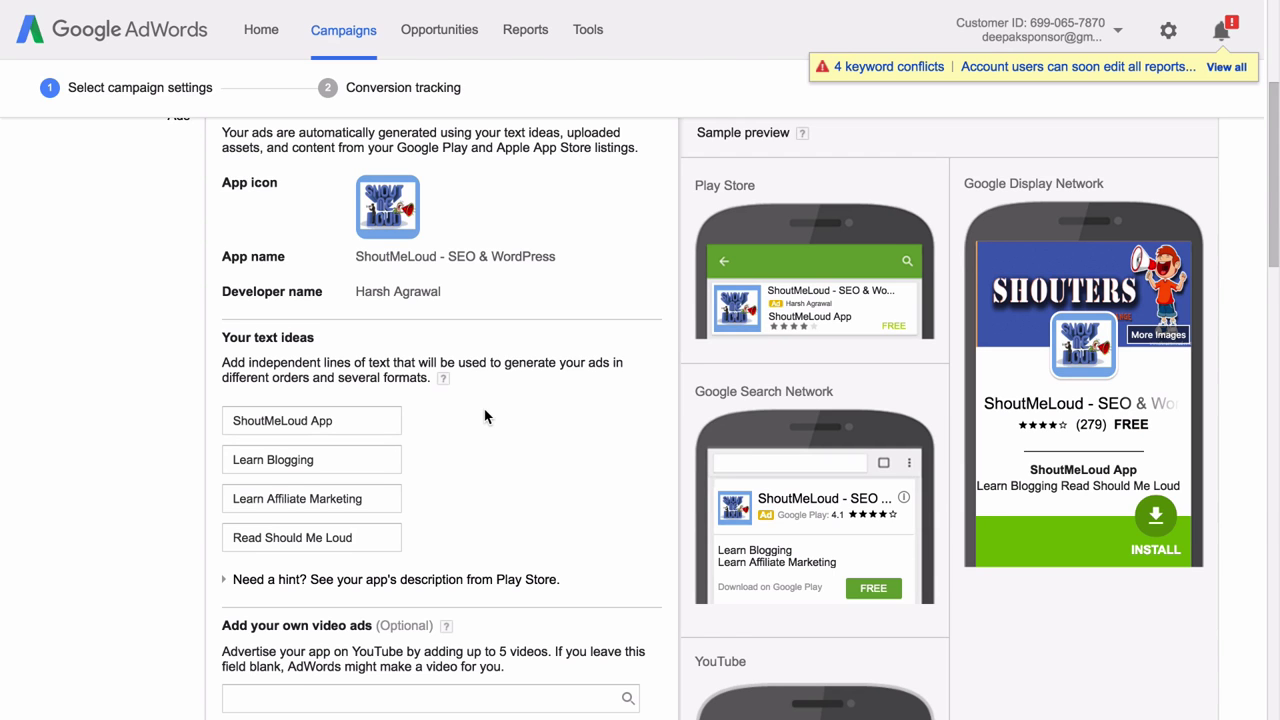
Target only India in the campaign's location settings.
{"action": "scroll", "coordinate": [485, 417], "scroll_direction": "down", "scroll_amount": 3}
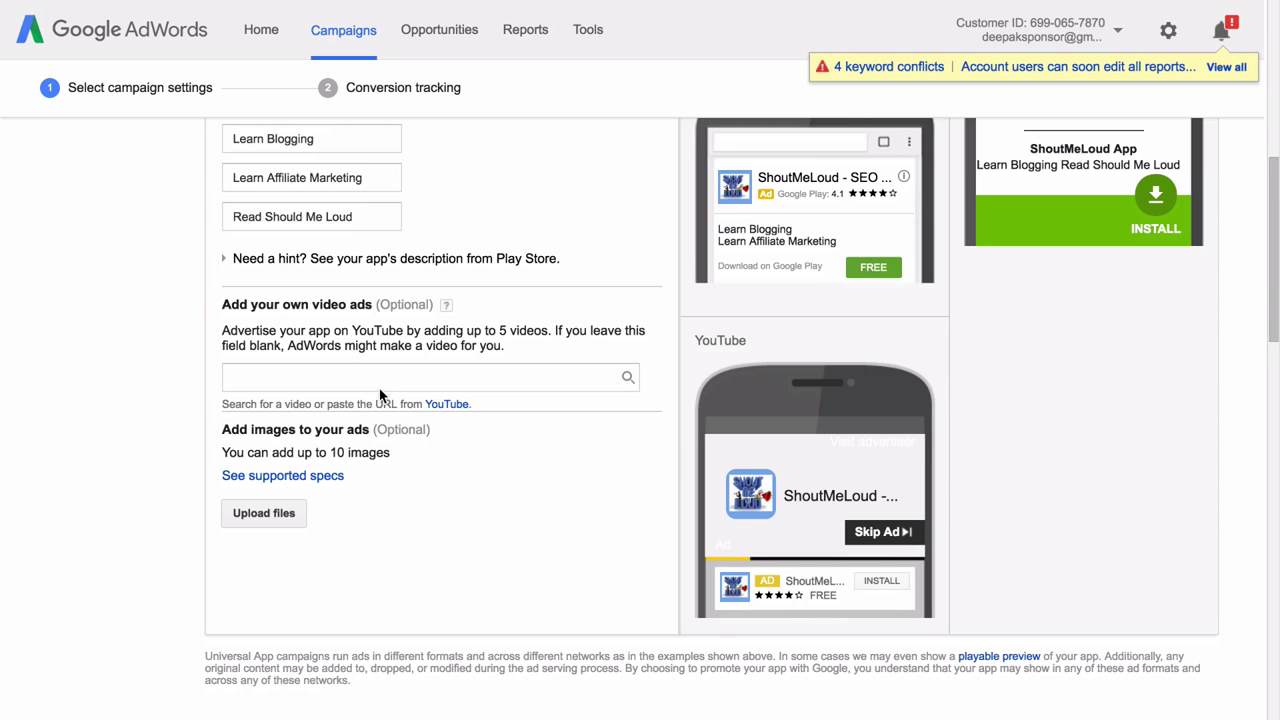
{"action": "scroll", "coordinate": [423, 503], "scroll_direction": "down", "scroll_amount": 5}
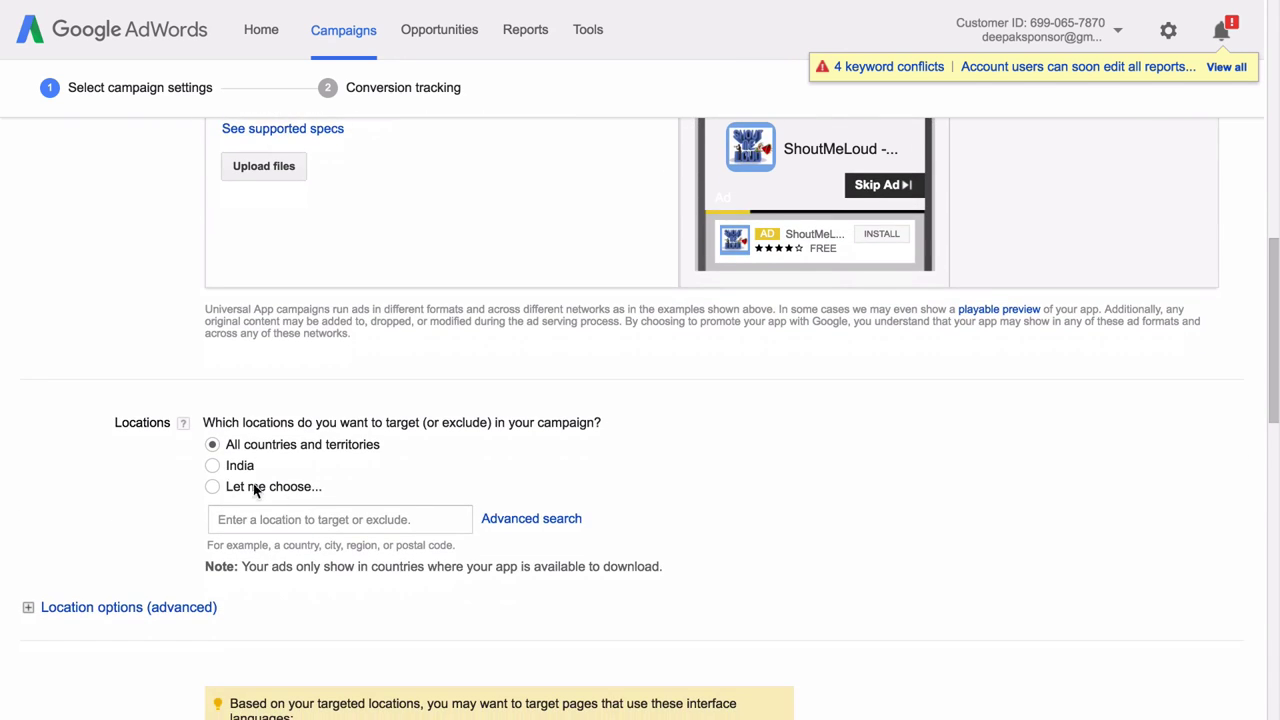
{"action": "left_click", "coordinate": [207, 466]}
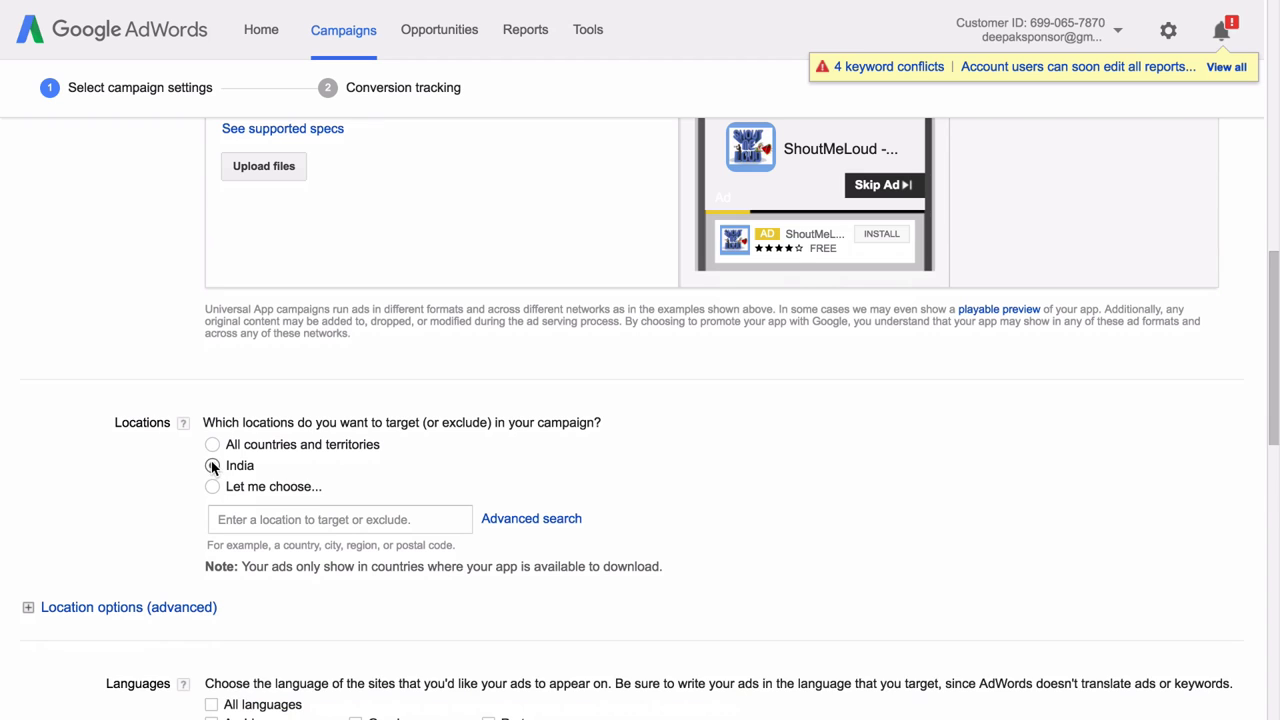
Set the bid strategy's target cost-per-install to $2.
{"action": "scroll", "coordinate": [177, 495], "scroll_direction": "down", "scroll_amount": 5}
{"action": "scroll", "coordinate": [177, 498], "scroll_direction": "down", "scroll_amount": 4}
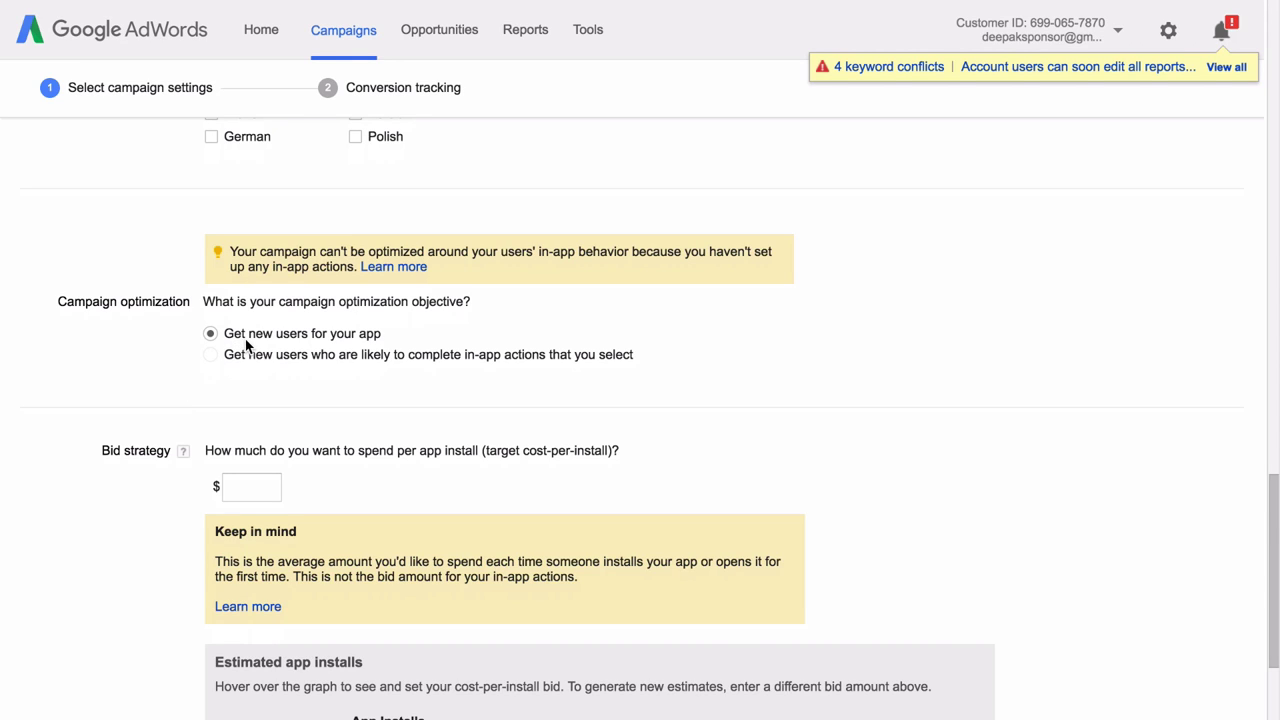
{"action": "scroll", "coordinate": [250, 392], "scroll_direction": "down", "scroll_amount": 1}
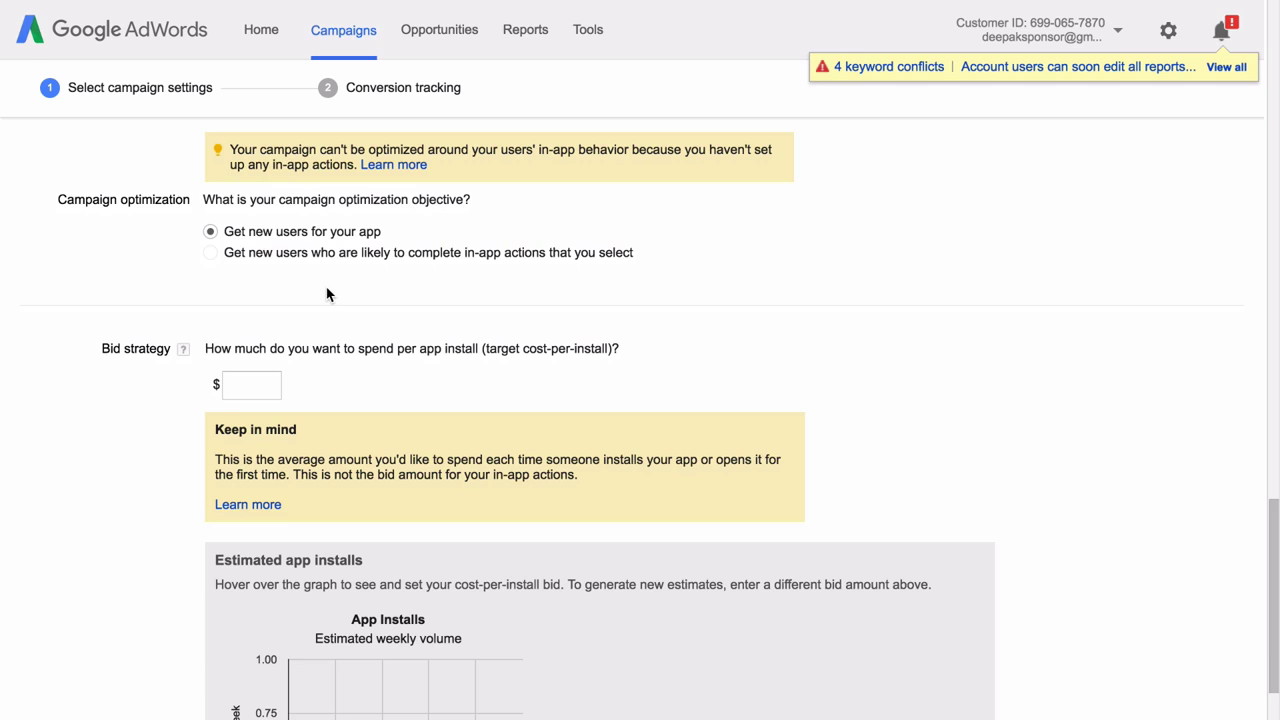
{"action": "scroll", "coordinate": [327, 294], "scroll_direction": "down", "scroll_amount": 1}
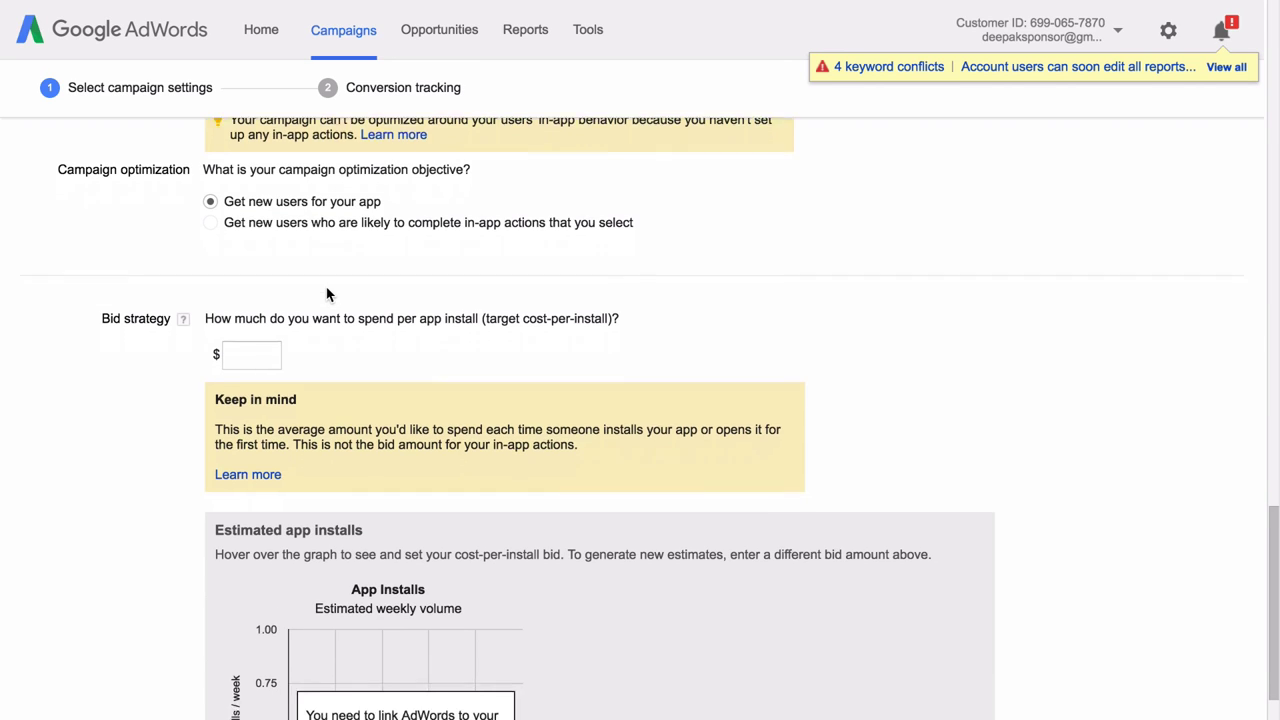
{"action": "left_click", "coordinate": [266, 312]}
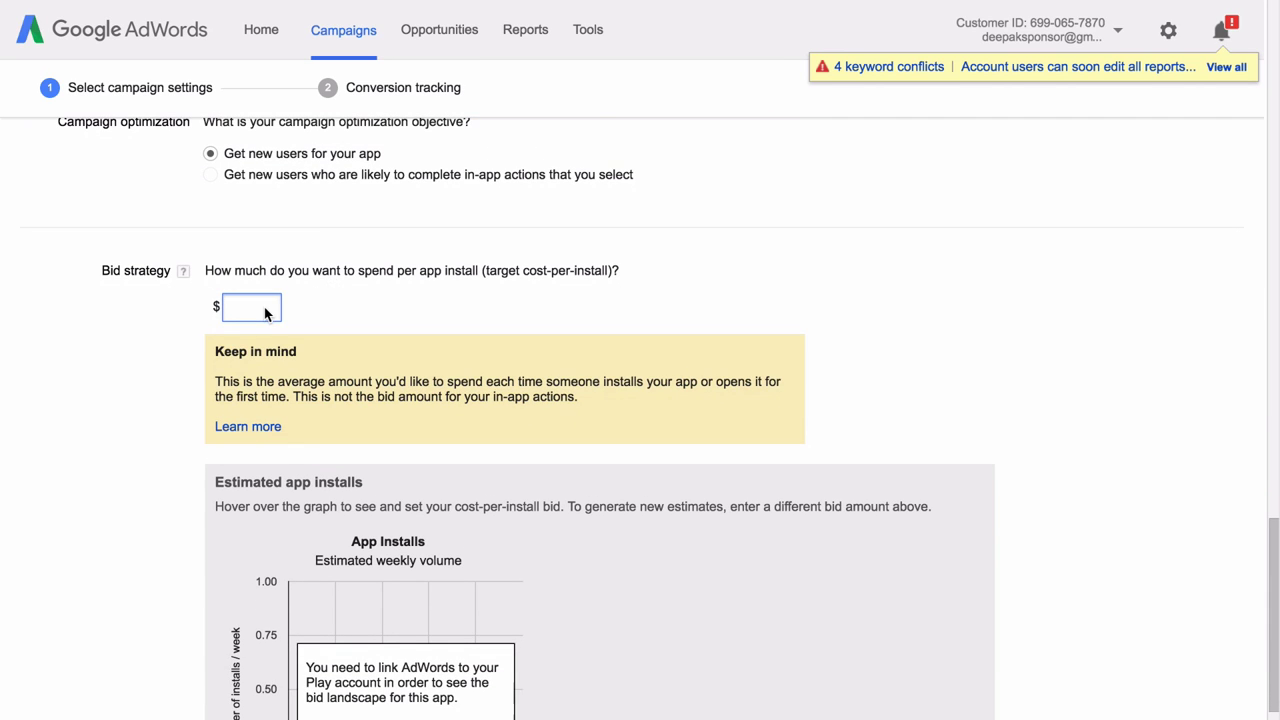
{"action": "type", "text": "2"}
{"action": "left_click", "coordinate": [329, 307]}
Set the campaign budget to $10 per day, then save the settings and continue to conversion tracking.
{"action": "scroll", "coordinate": [329, 310], "scroll_direction": "down", "scroll_amount": 3}
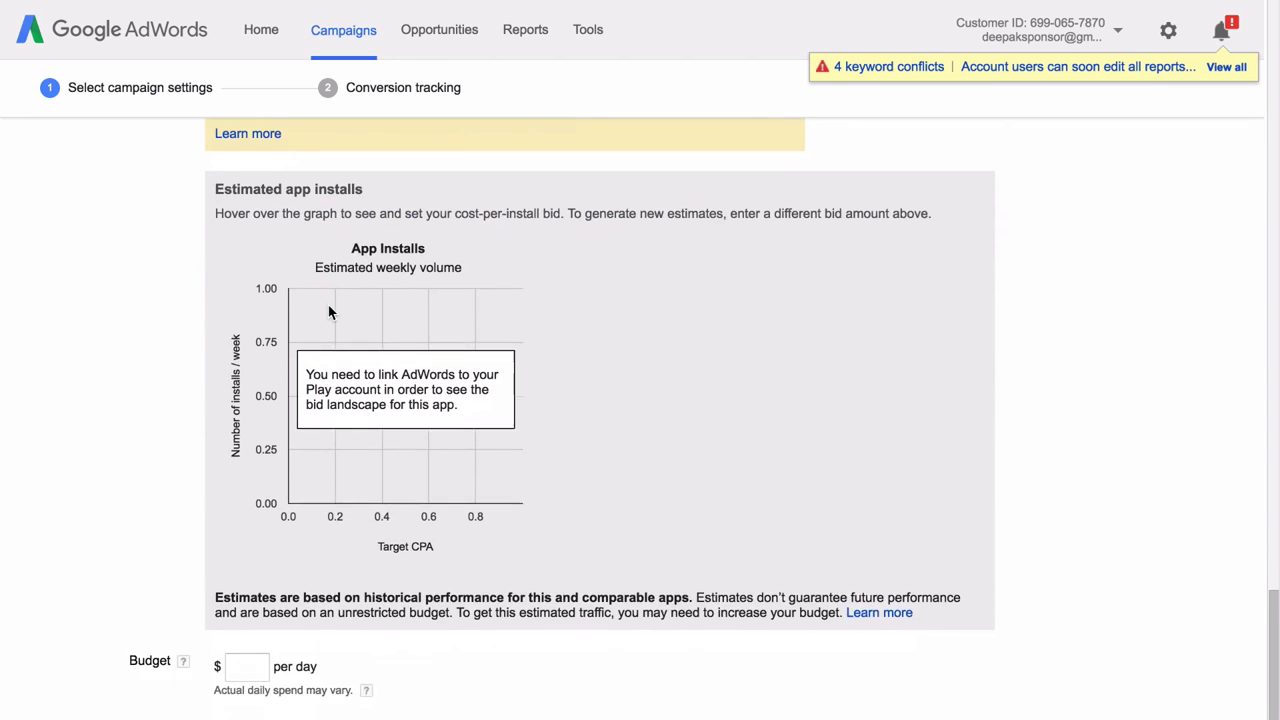
{"action": "scroll", "coordinate": [329, 313], "scroll_direction": "down", "scroll_amount": 1}
{"action": "left_click", "coordinate": [266, 612]}
{"action": "type", "text": "10"}
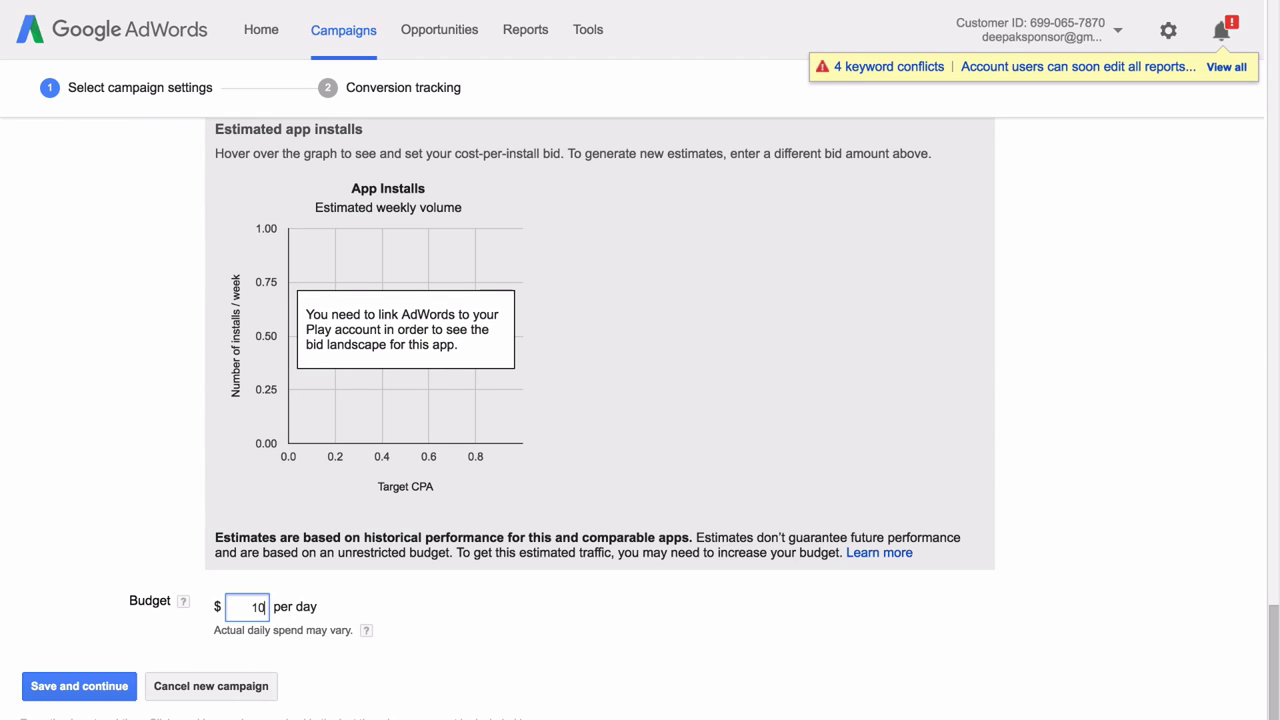
{"action": "left_click", "coordinate": [400, 586]}
{"action": "left_click", "coordinate": [89, 694]}
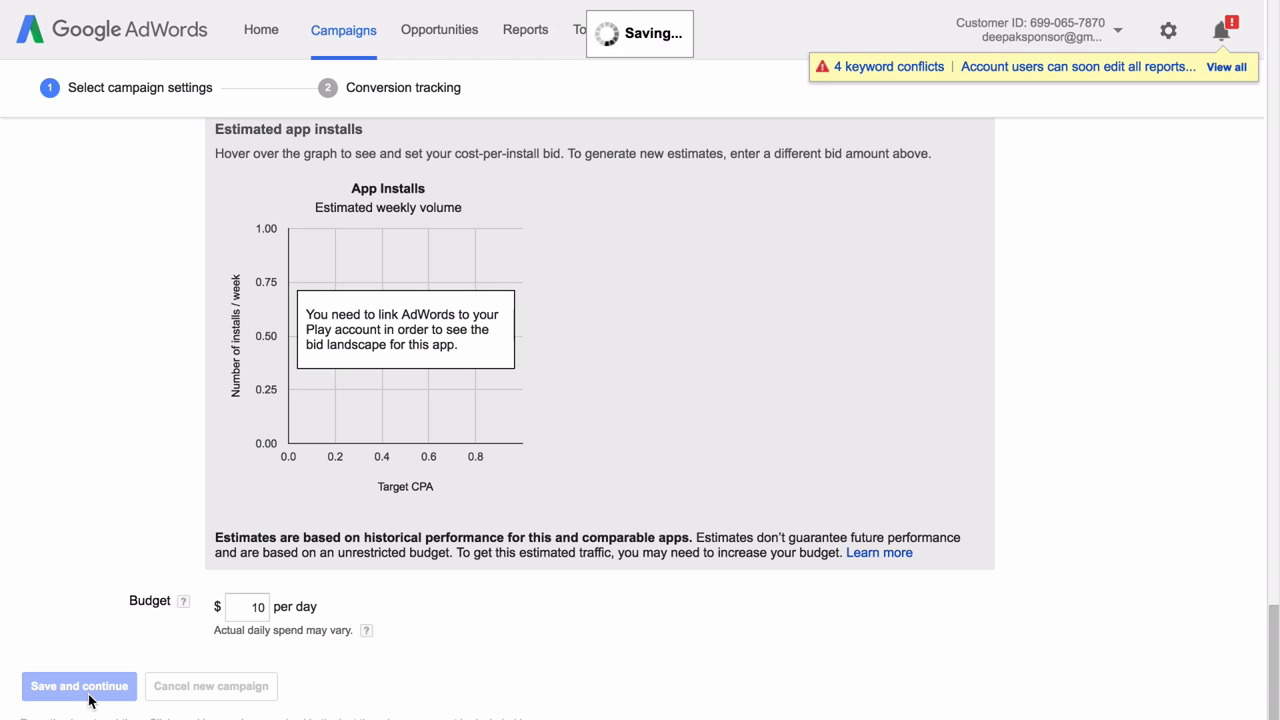